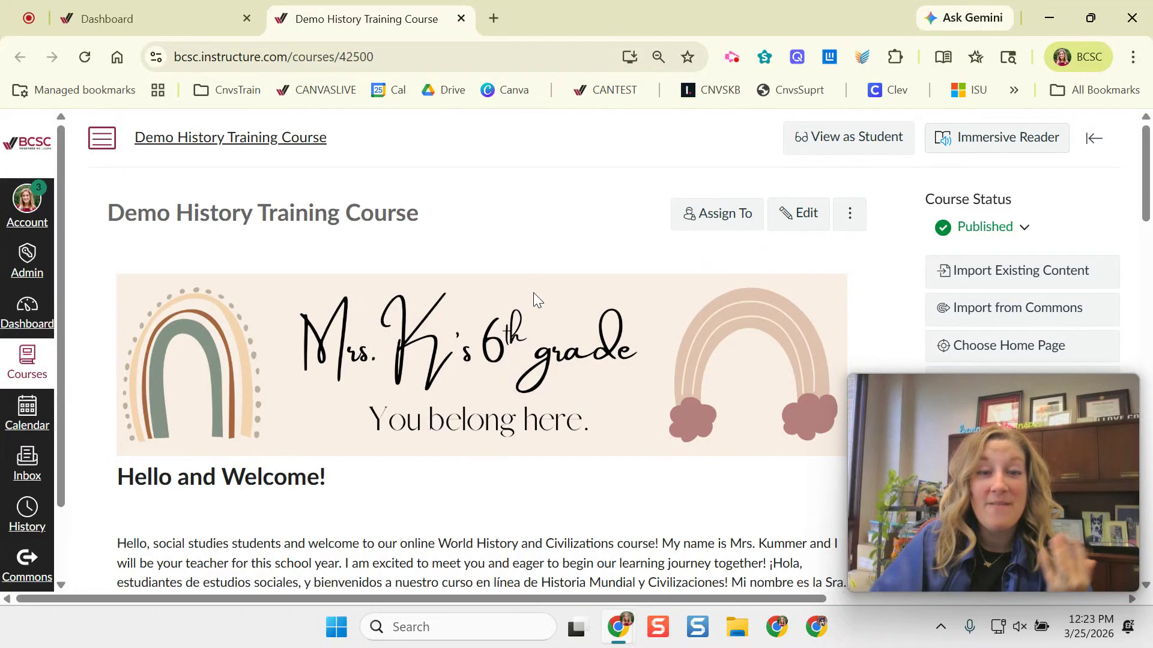
Look over the Demo History Training Course home page and open it for editing.
{"action": "scroll", "coordinate": [531, 312], "scroll_direction": "down", "scroll_amount": 4}
{"action": "scroll", "coordinate": [530, 314], "scroll_direction": "up", "scroll_amount": 4}
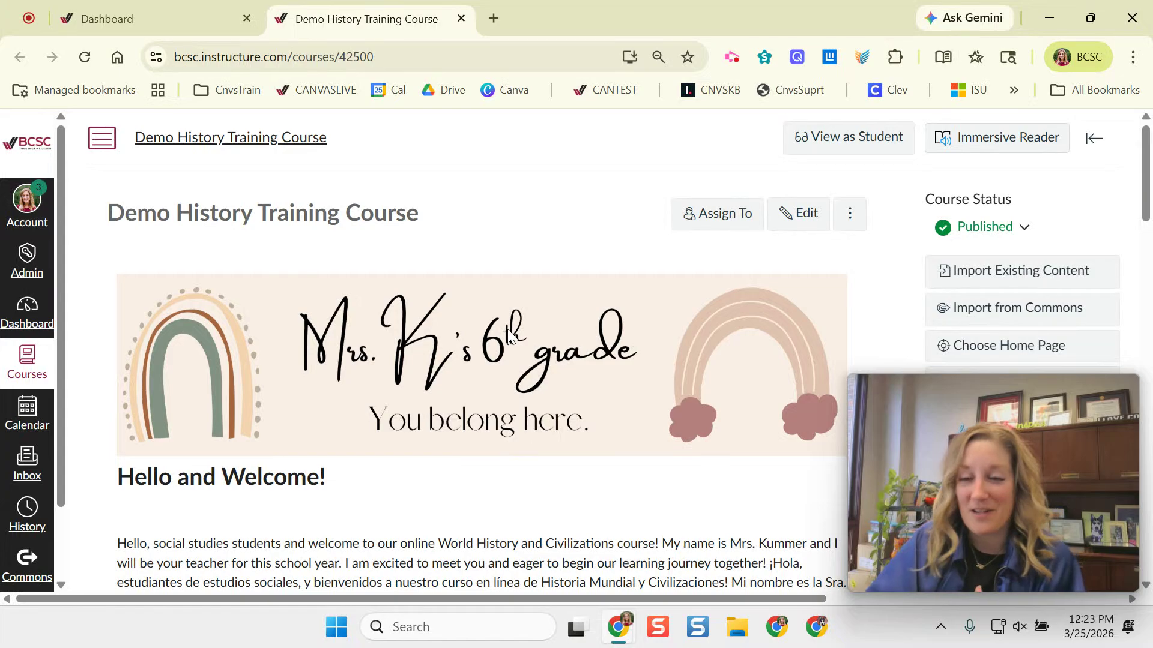
{"action": "scroll", "coordinate": [509, 334], "scroll_direction": "down", "scroll_amount": 9}
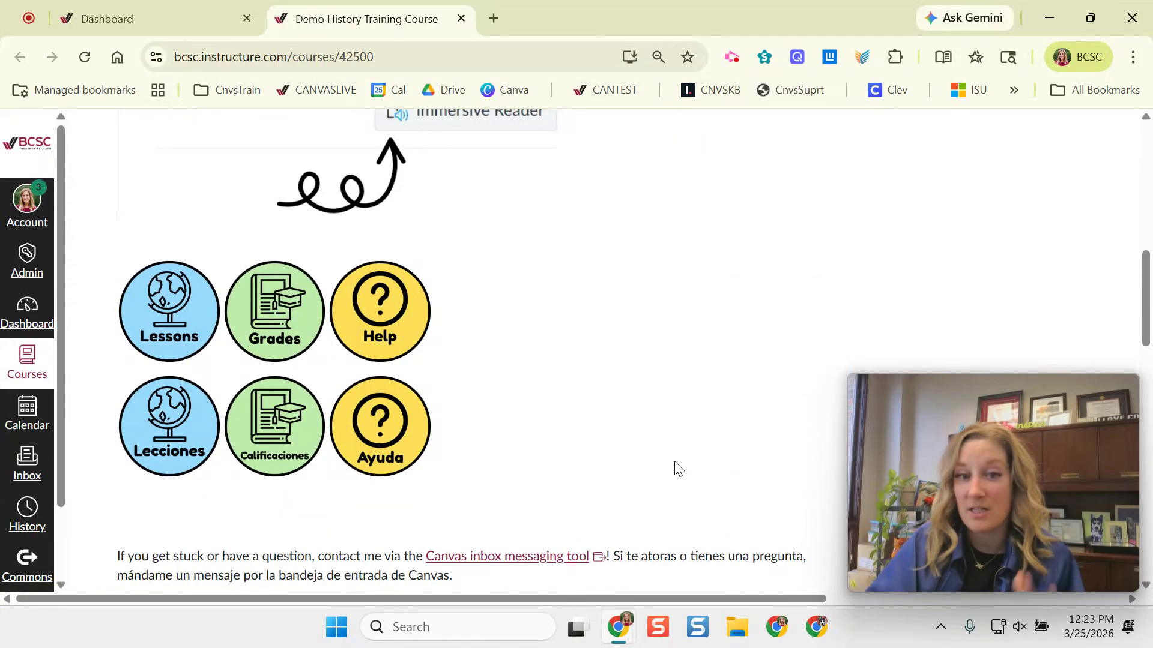
{"action": "scroll", "coordinate": [617, 345], "scroll_direction": "up", "scroll_amount": 3}
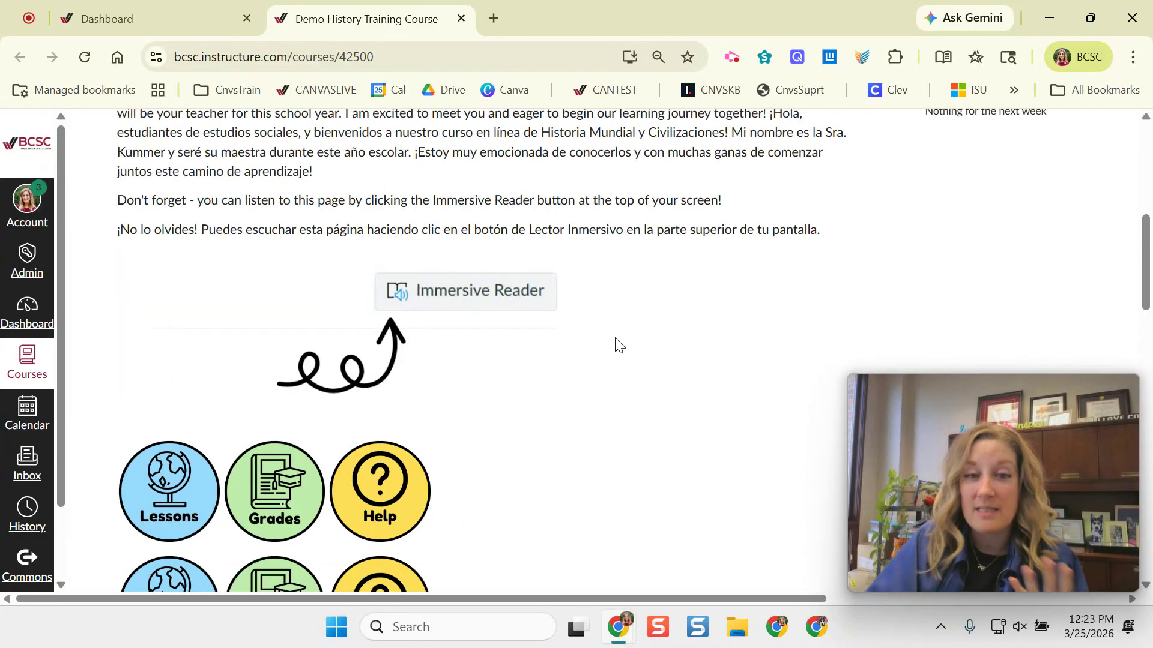
{"action": "scroll", "coordinate": [617, 345], "scroll_direction": "up", "scroll_amount": 7}
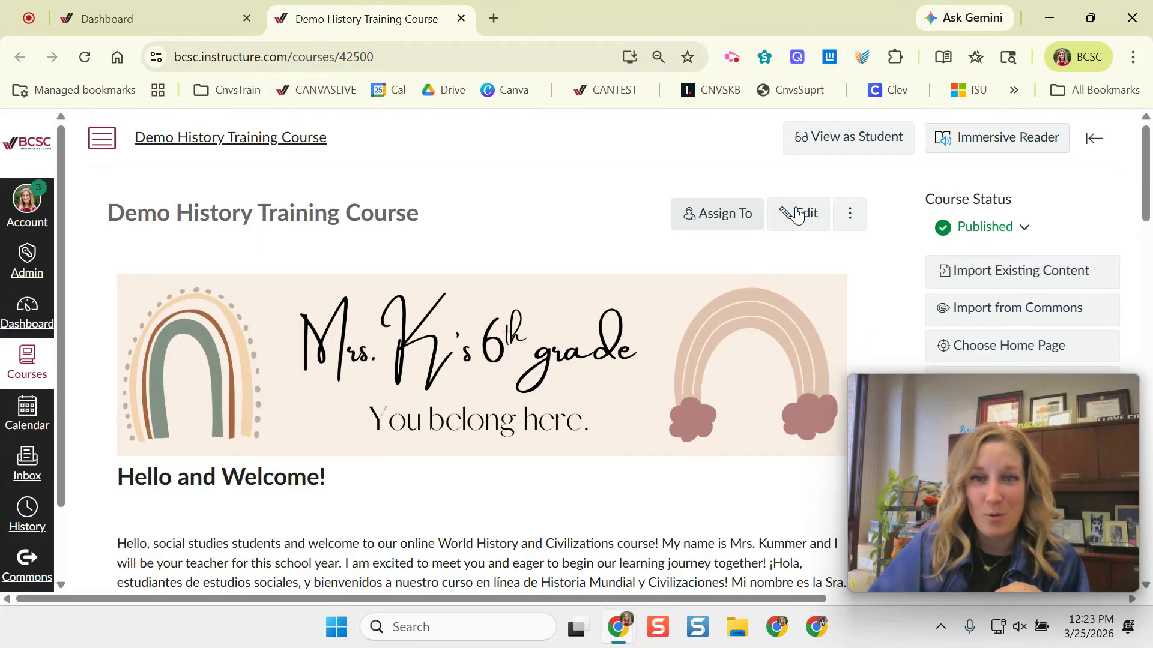
{"action": "left_click", "coordinate": [794, 225]}
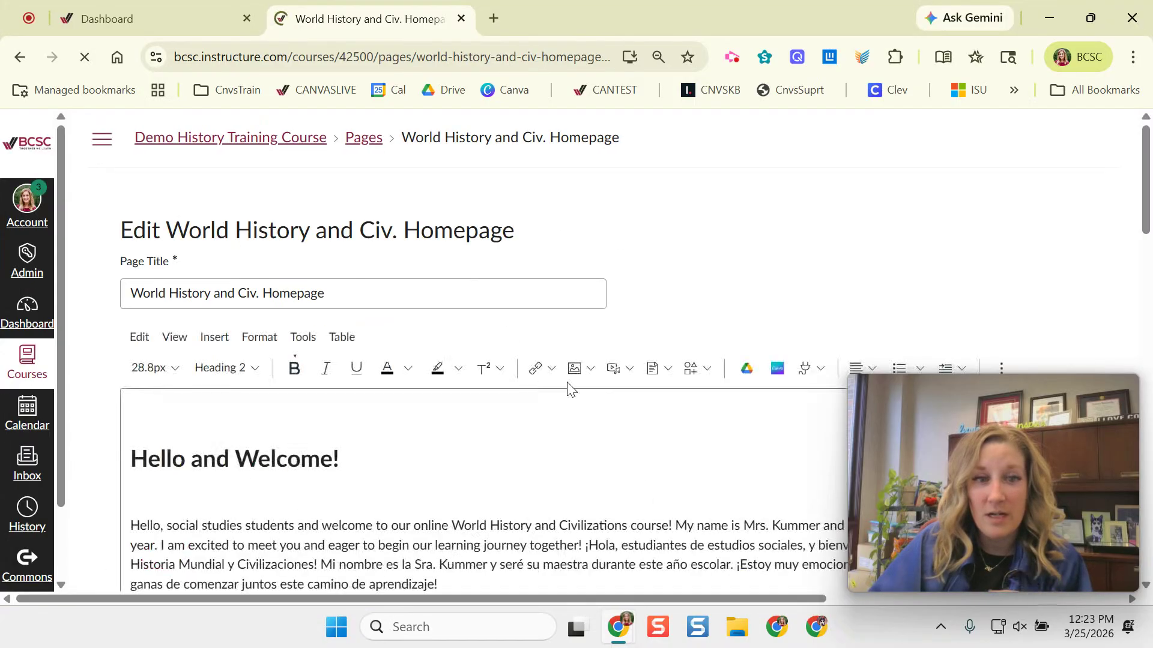
Add two blank lines below the Spanish sentence about the Immersive Reader in the page body.
{"action": "scroll", "coordinate": [568, 386], "scroll_direction": "down", "scroll_amount": 3}
{"action": "scroll", "coordinate": [666, 264], "scroll_direction": "down", "scroll_amount": 4}
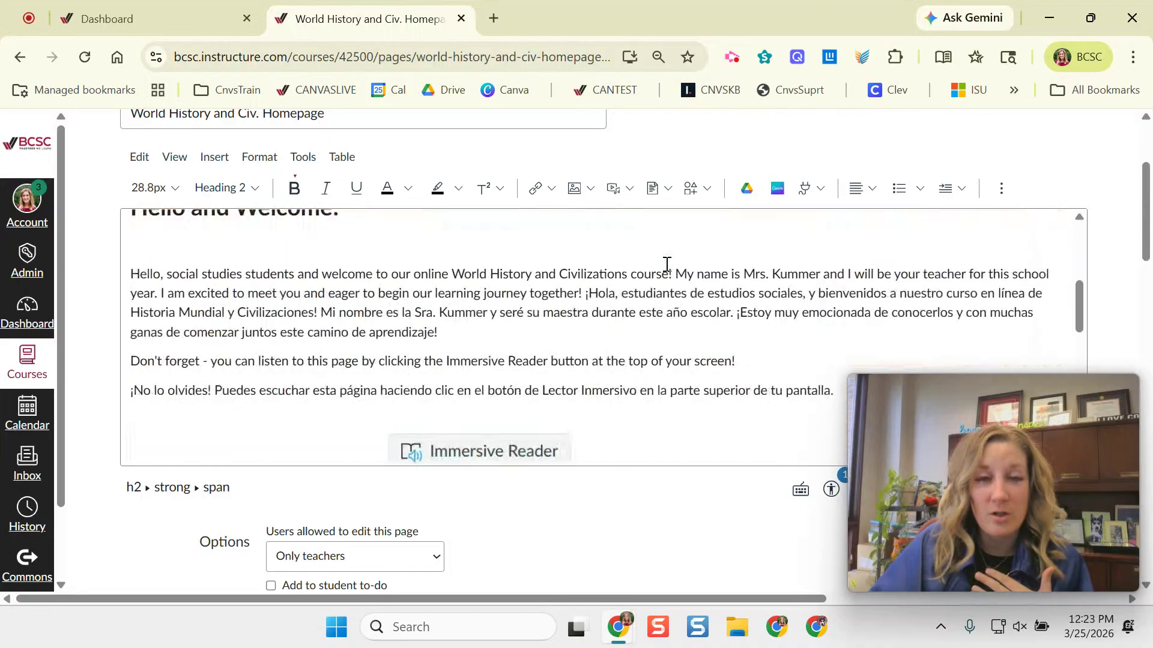
{"action": "scroll", "coordinate": [743, 311], "scroll_direction": "down", "scroll_amount": 2}
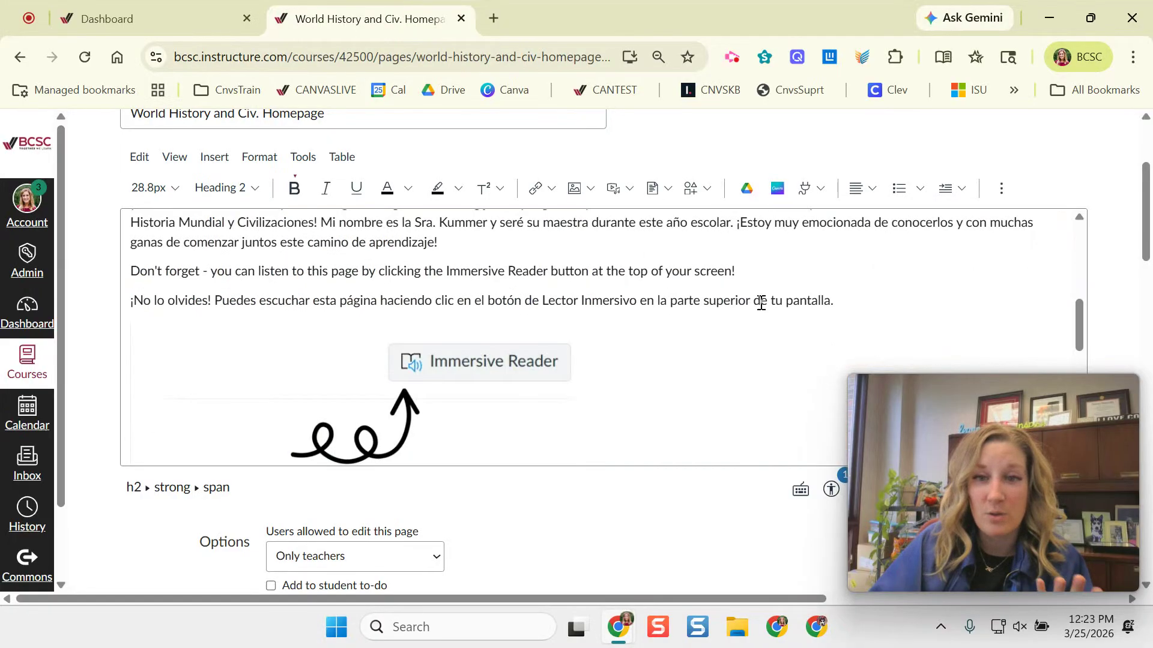
{"action": "left_click", "coordinate": [860, 301]}
{"action": "key", "text": "Return"}
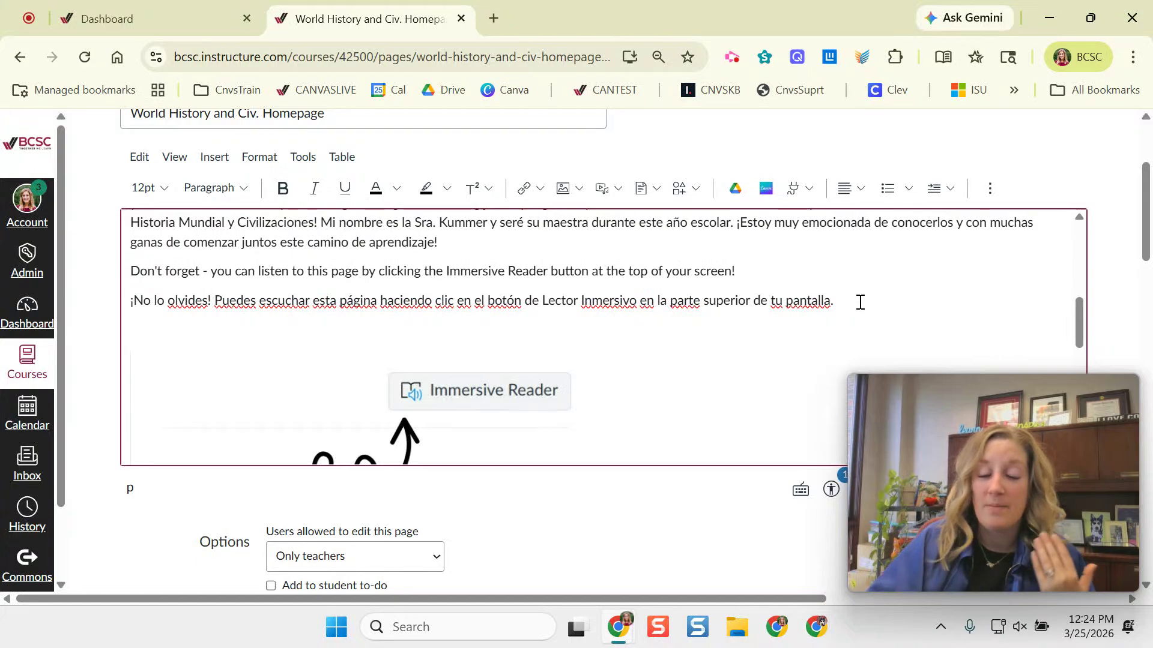
{"action": "key", "text": "Return"}
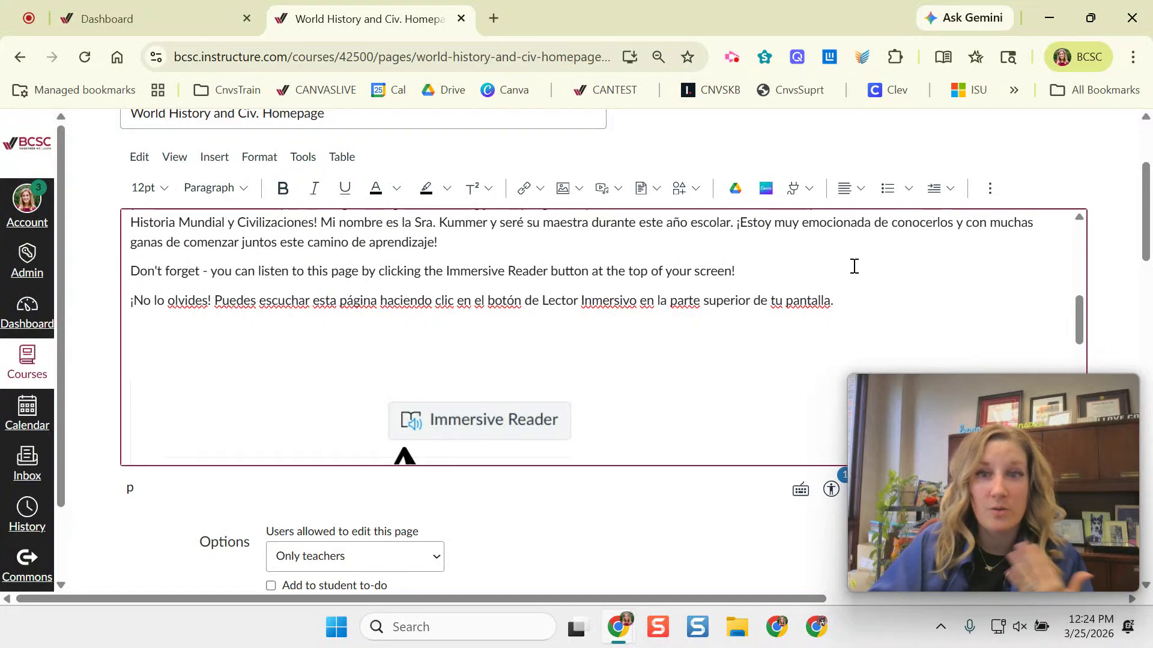
Copy the Headphones sticker from the Class Expectations category of the Stickity extension.
{"action": "left_click", "coordinate": [764, 58]}
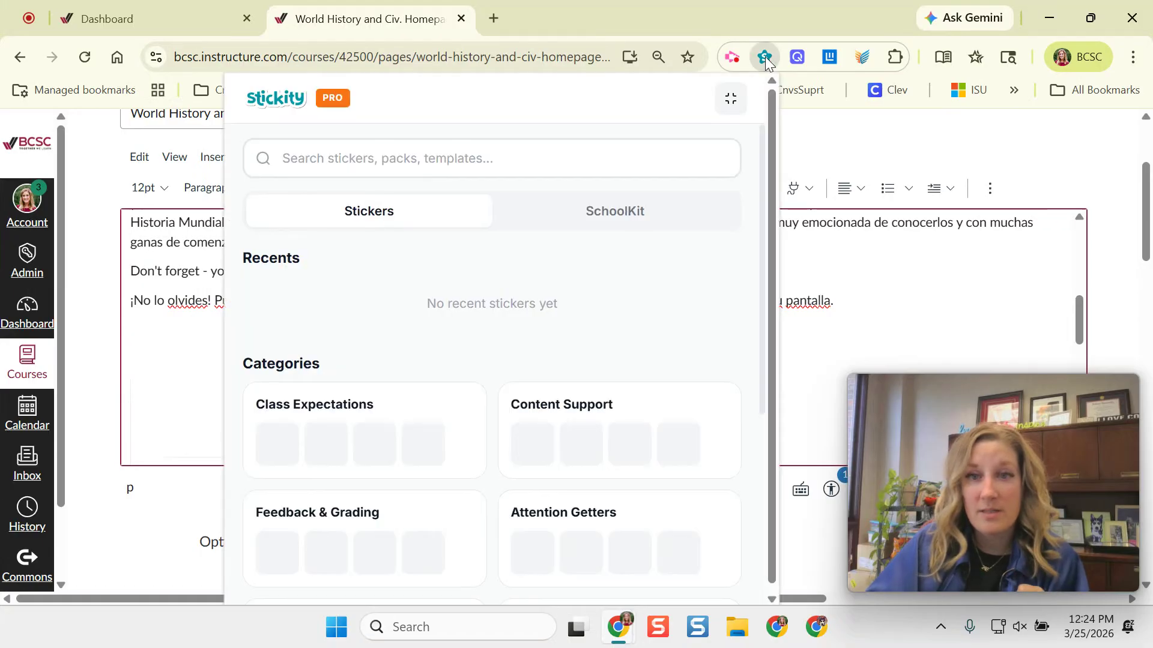
{"action": "left_click", "coordinate": [893, 58]}
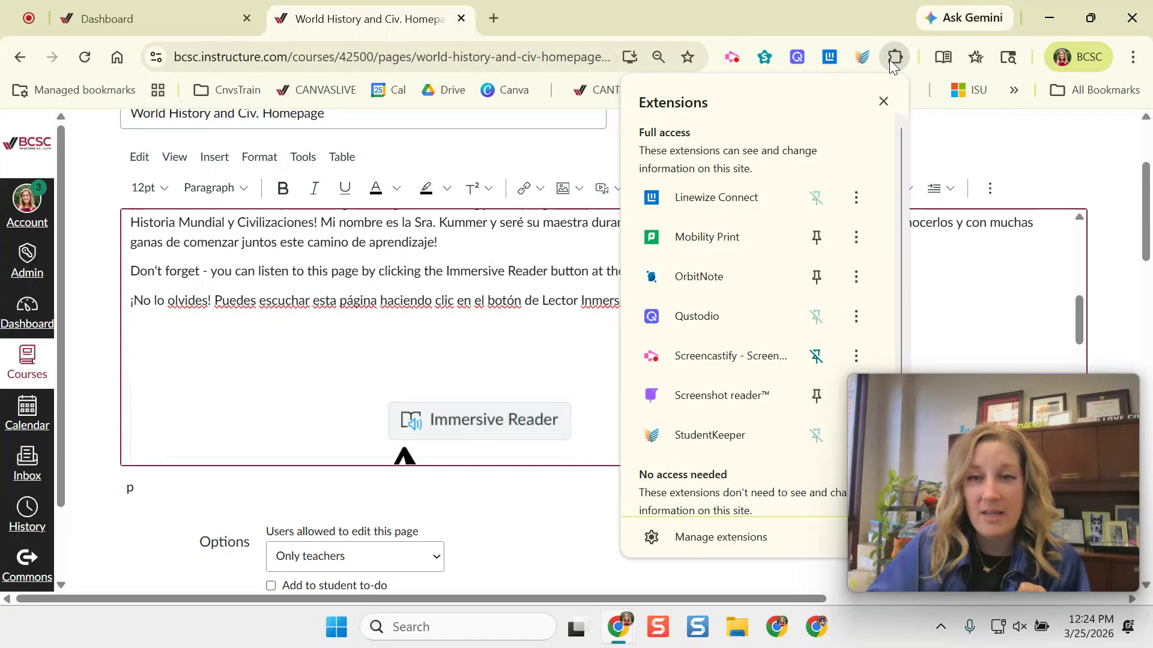
{"action": "left_click", "coordinate": [765, 57]}
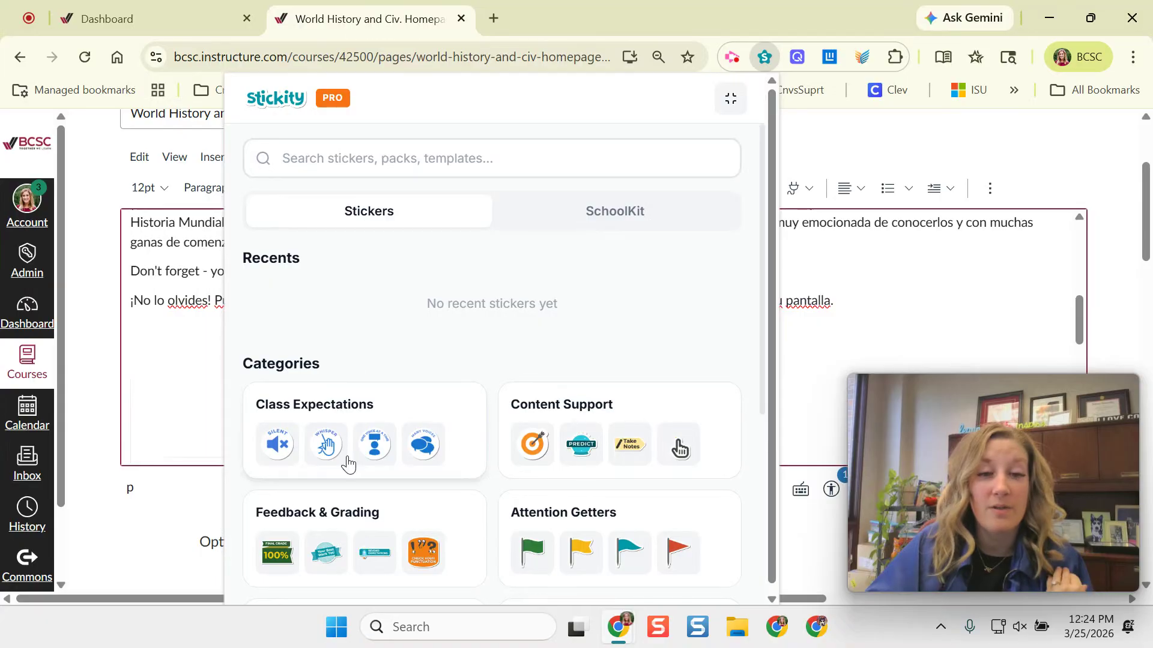
{"action": "left_click", "coordinate": [428, 399]}
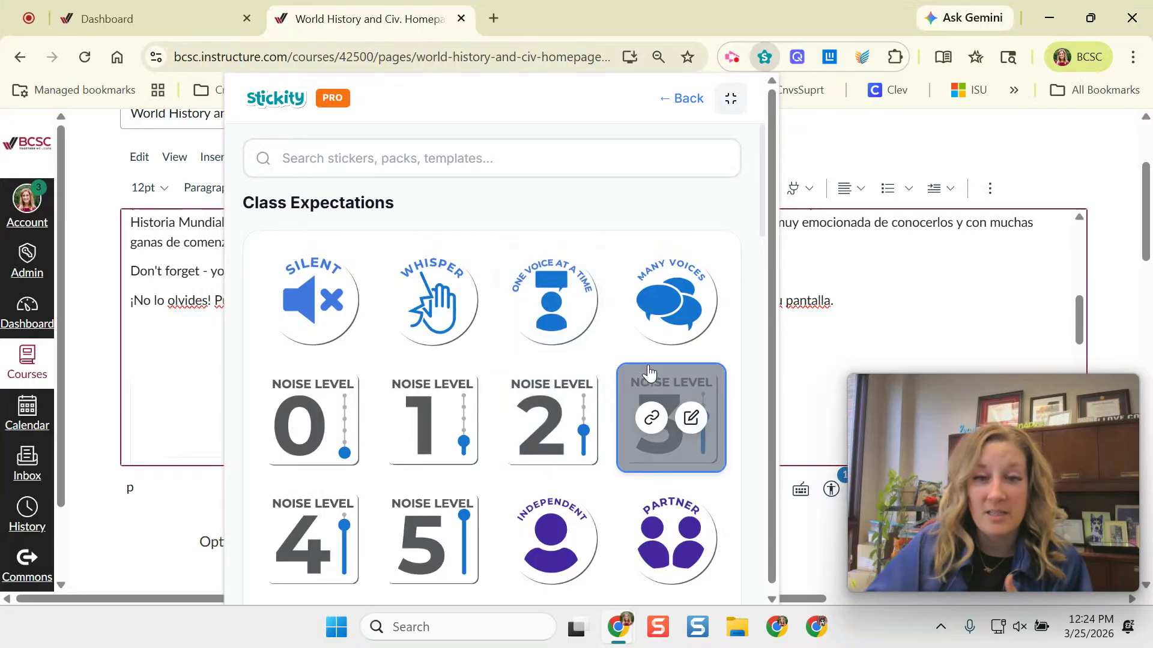
{"action": "scroll", "coordinate": [648, 374], "scroll_direction": "down", "scroll_amount": 7}
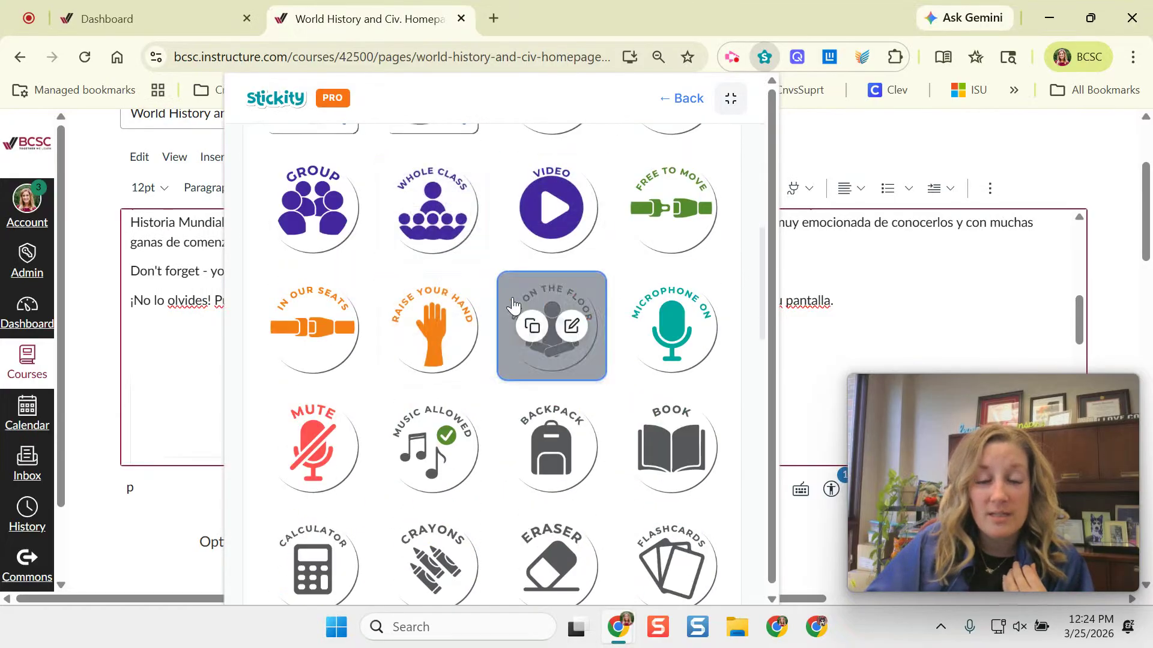
{"action": "scroll", "coordinate": [513, 306], "scroll_direction": "down", "scroll_amount": 3}
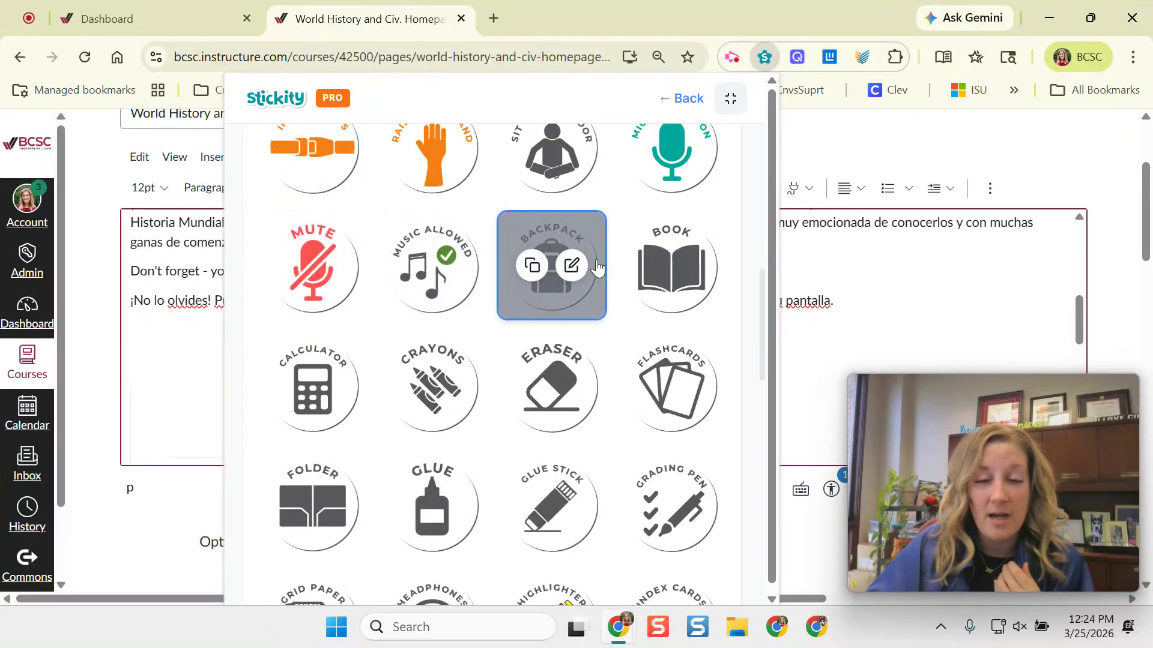
{"action": "scroll", "coordinate": [597, 267], "scroll_direction": "down", "scroll_amount": 6}
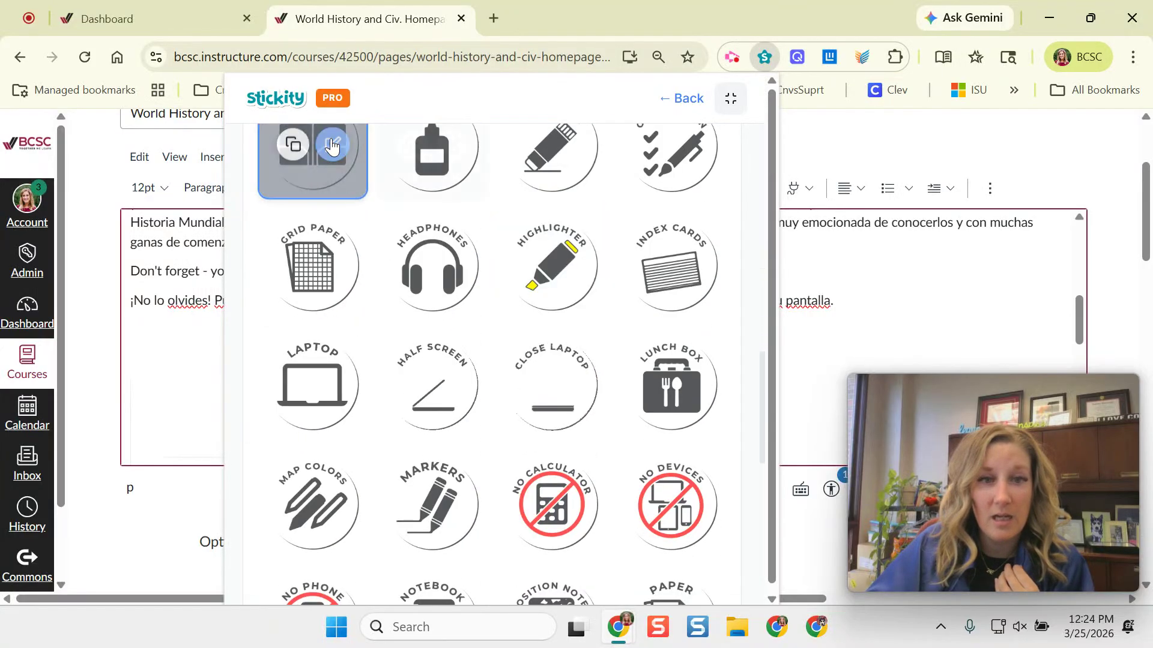
{"action": "mouse_move", "coordinate": [420, 264]}
{"action": "left_click", "coordinate": [417, 264]}
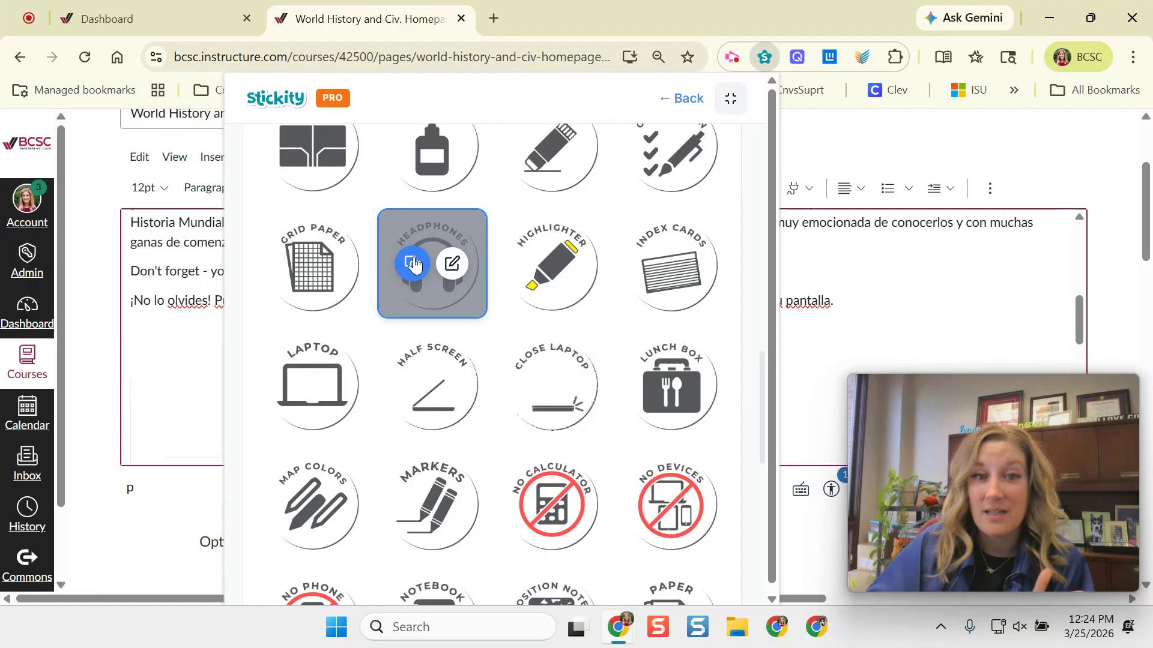
Paste the Headphones sticker on the blank line above the Immersive Reader image.
{"action": "left_click", "coordinate": [173, 352]}
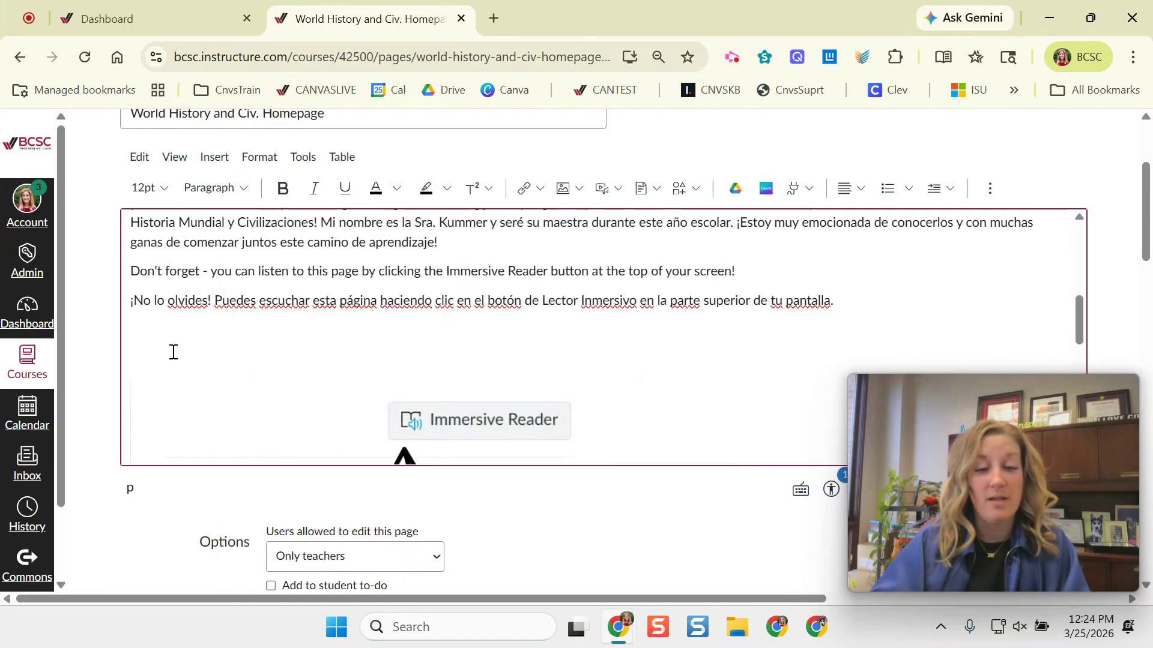
{"action": "key", "text": "ctrl+v"}
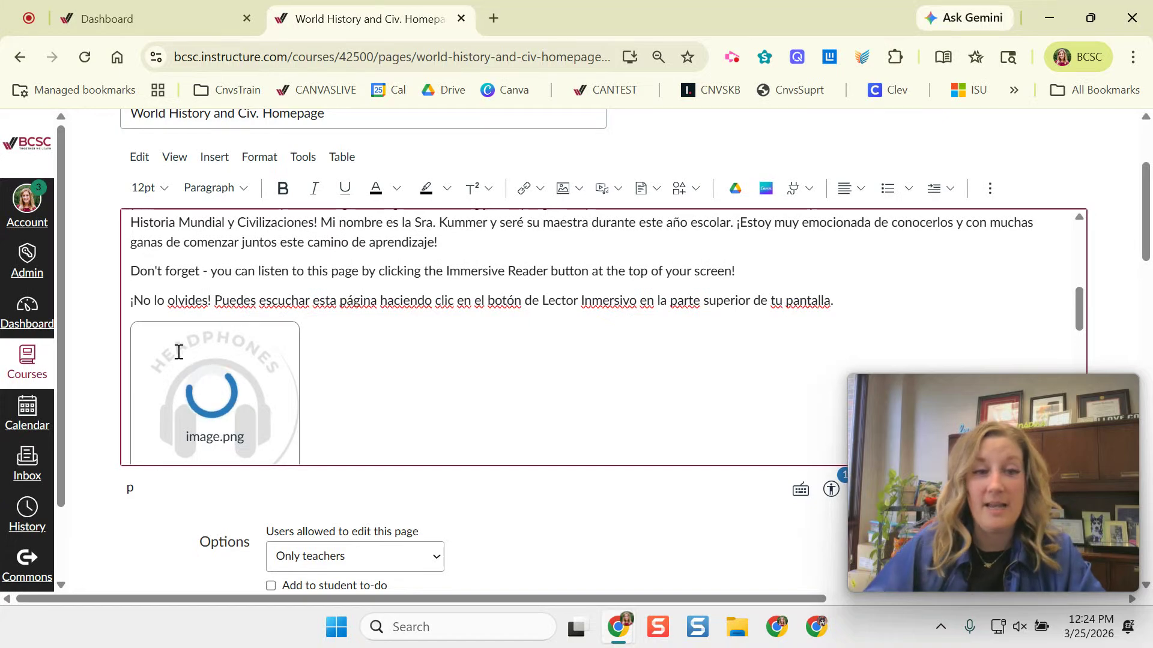
{"action": "scroll", "coordinate": [450, 394], "scroll_direction": "down", "scroll_amount": 2}
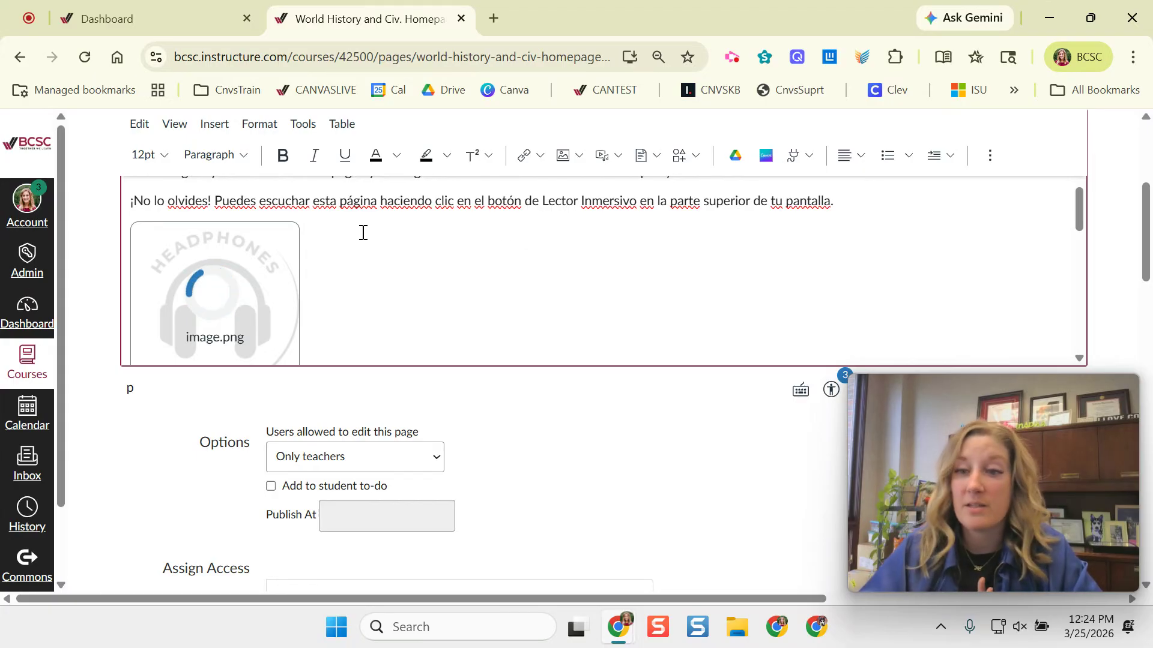
Open the recent Headphones sticker for editing in Stickity and set its language to Español.
{"action": "left_click", "coordinate": [854, 206]}
{"action": "left_click", "coordinate": [765, 62]}
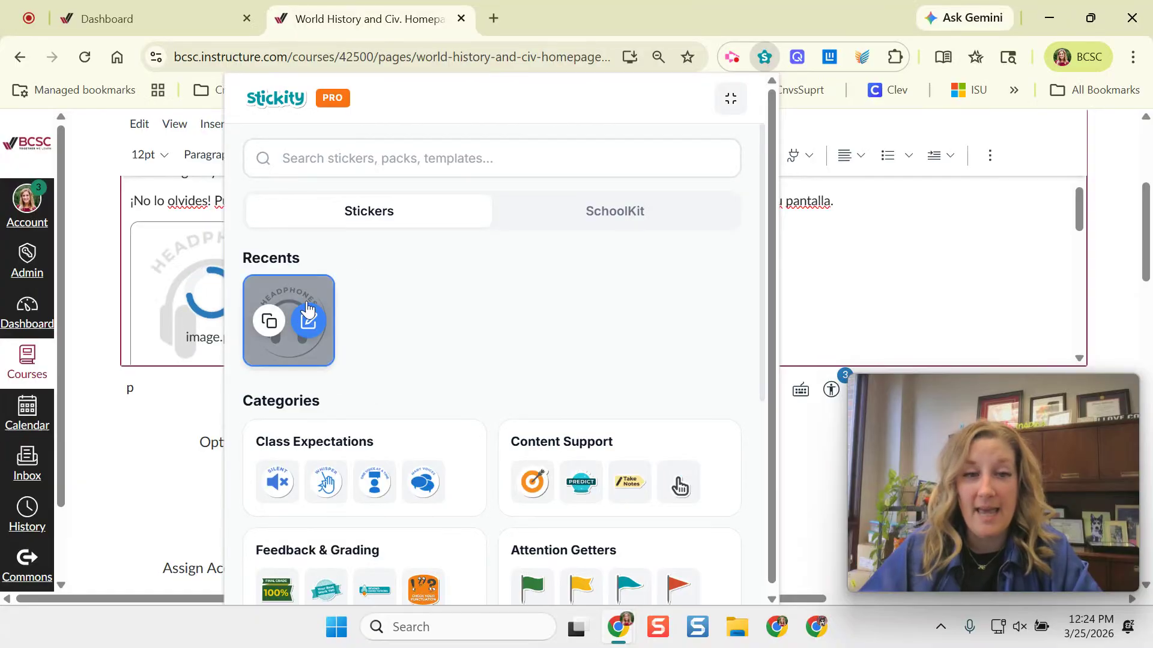
{"action": "mouse_move", "coordinate": [289, 297]}
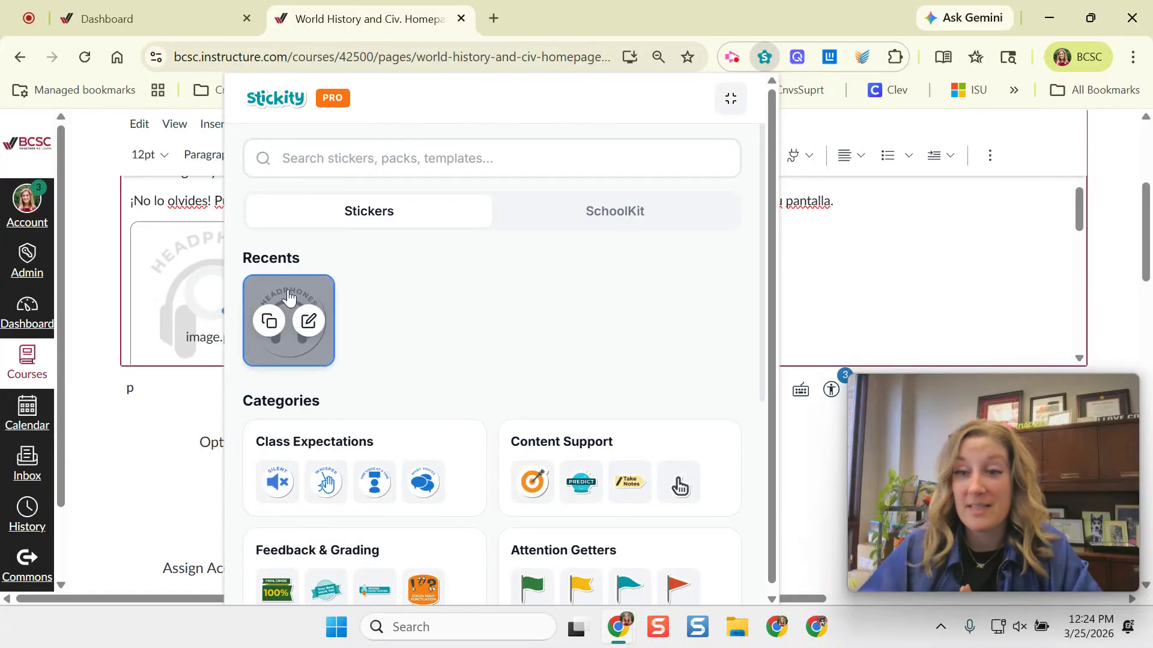
{"action": "left_click", "coordinate": [310, 322]}
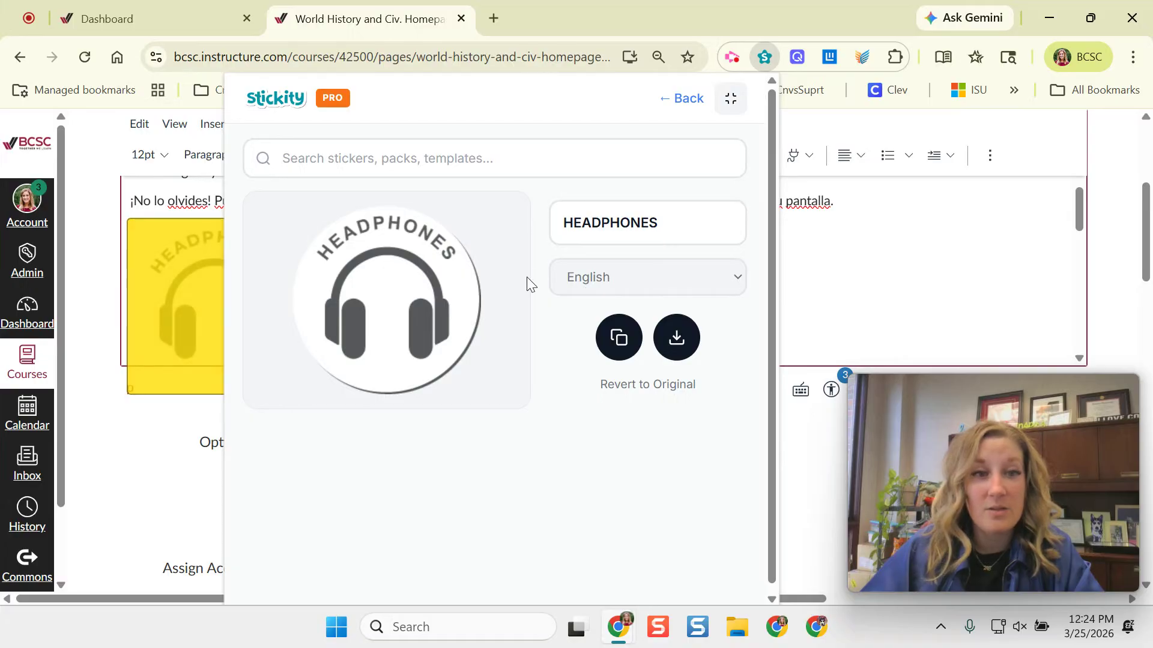
{"action": "left_click", "coordinate": [663, 275]}
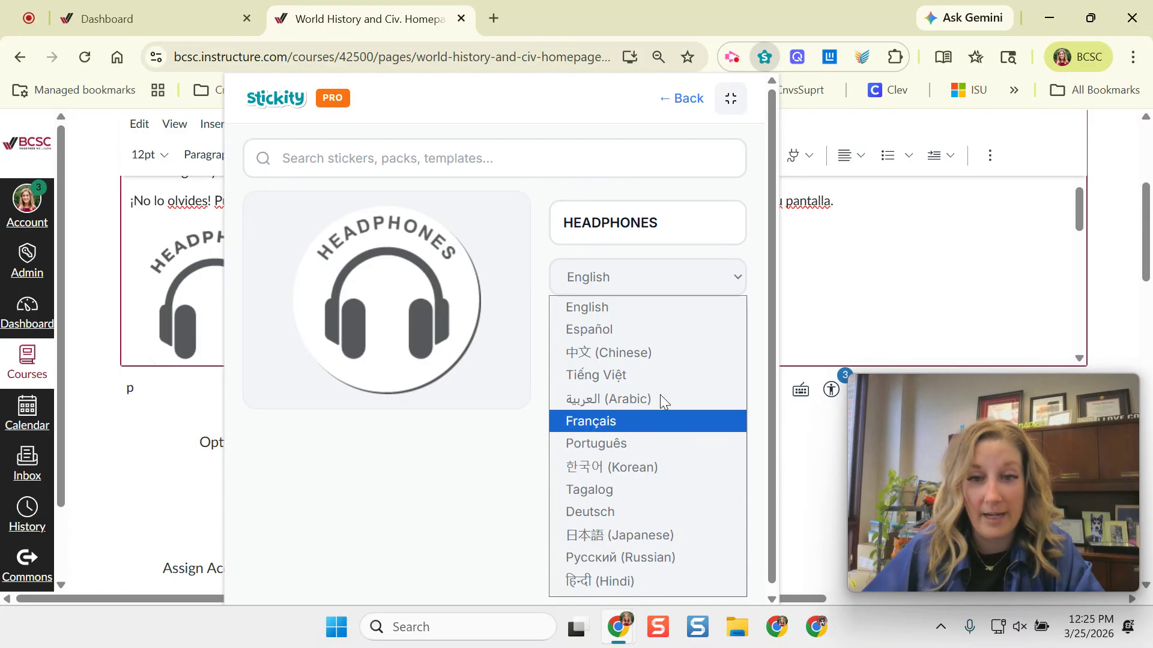
{"action": "left_click", "coordinate": [634, 327]}
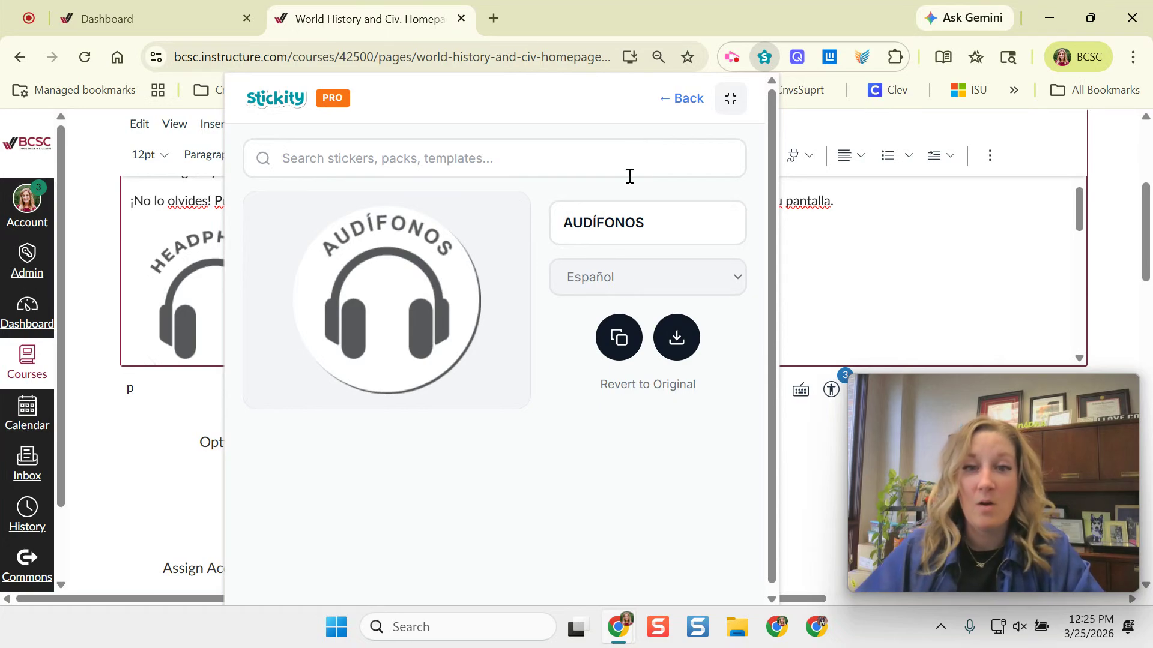
{"action": "left_click", "coordinate": [654, 279]}
{"action": "left_click", "coordinate": [567, 158]}
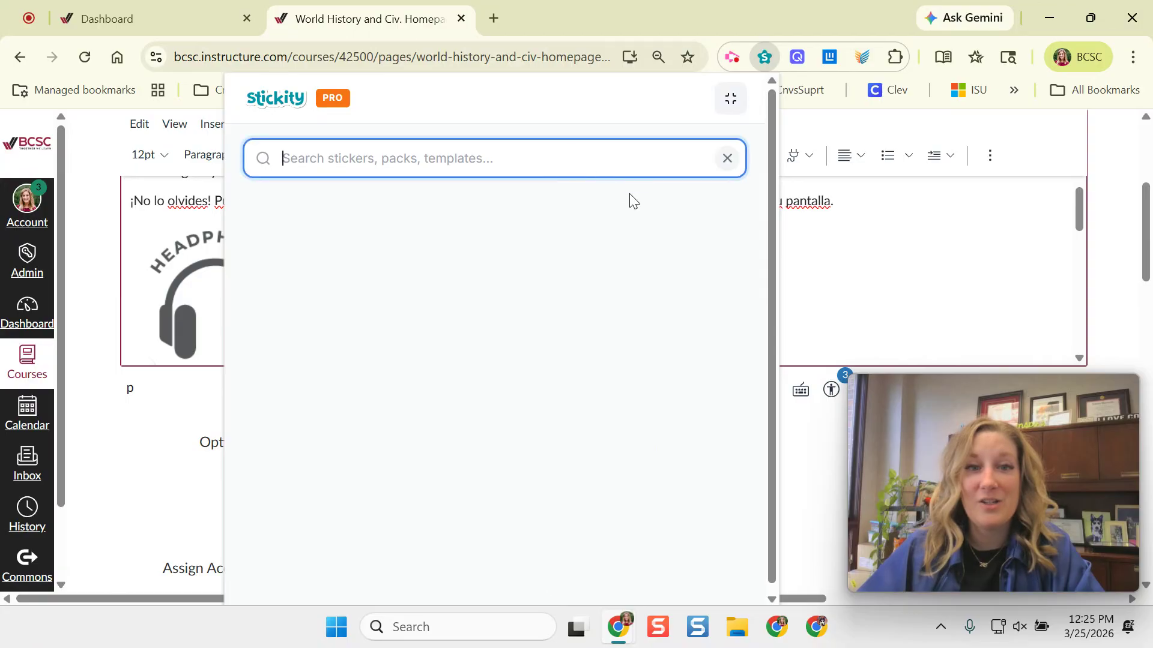
{"action": "left_click", "coordinate": [726, 158]}
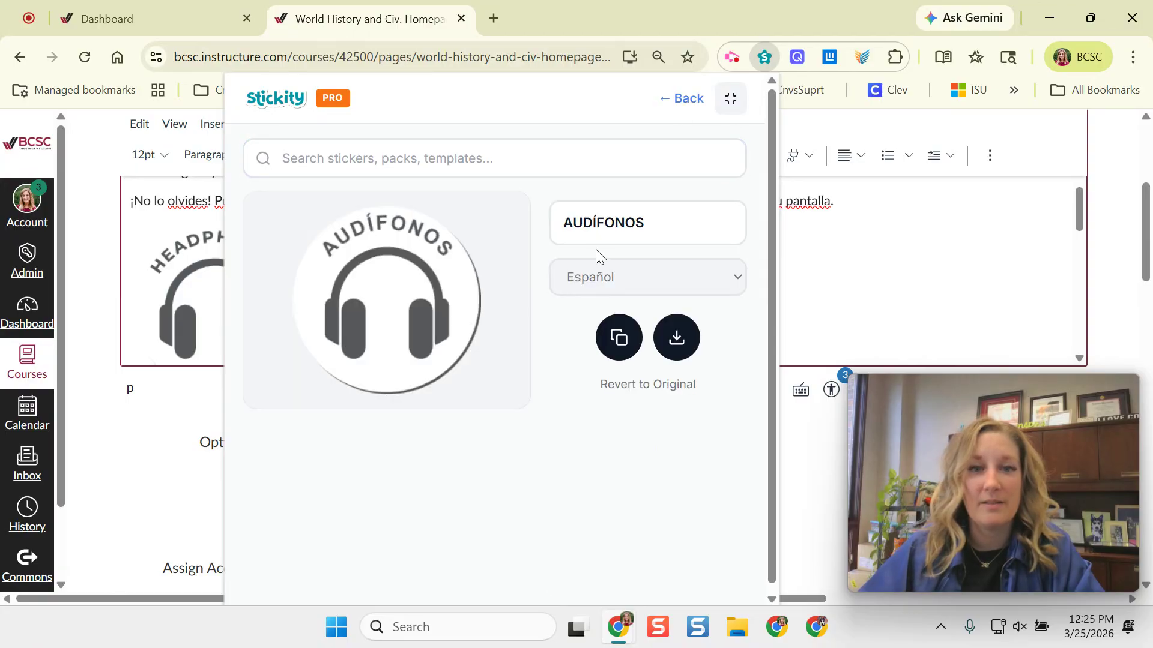
Change the sticker's text to the bilingual label "AUDÍFONOS HEADPHONES".
{"action": "left_click", "coordinate": [662, 224]}
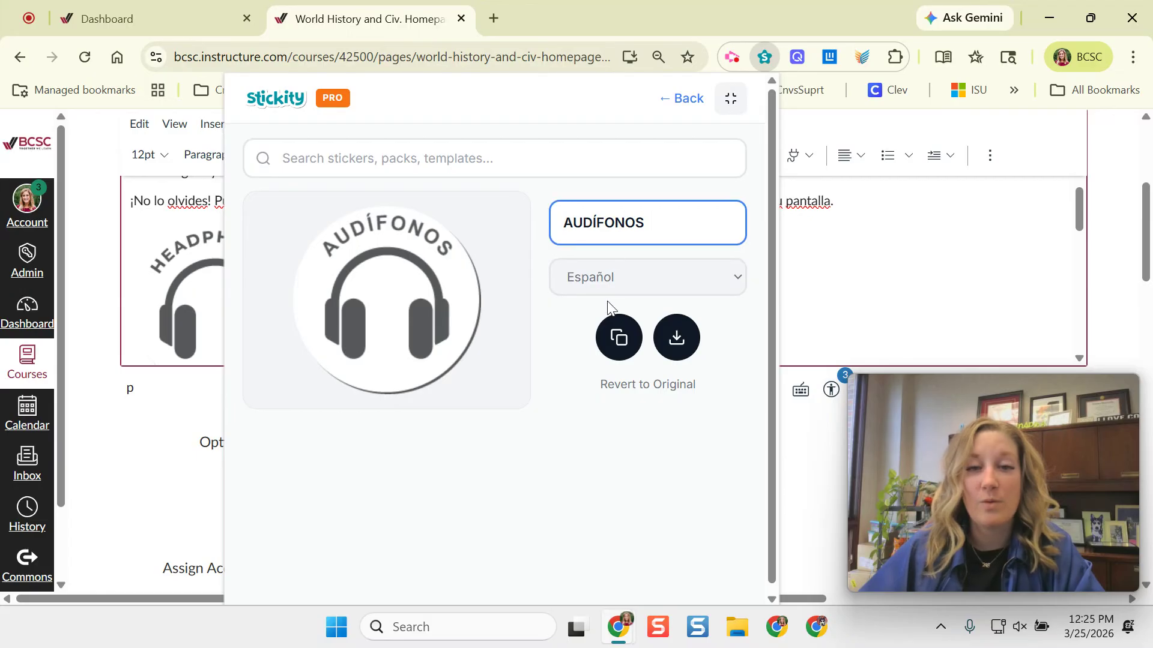
{"action": "type", "text": "/ Hea"}
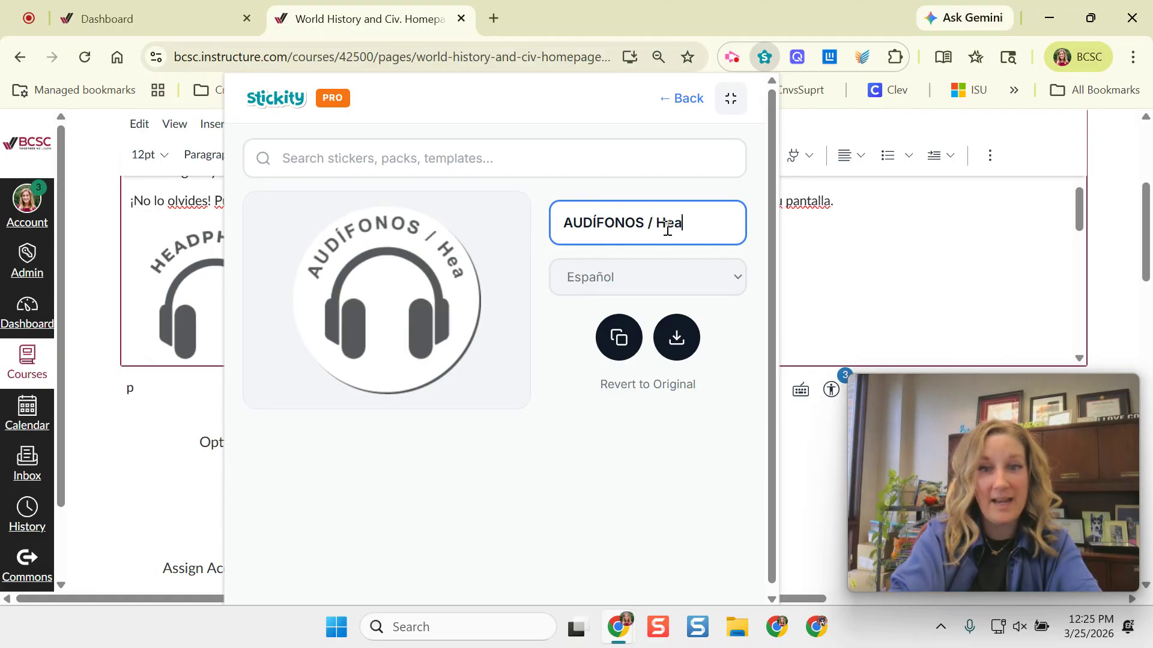
{"action": "key", "text": "BackSpace"}
{"action": "key", "text": "BackSpace"}
{"action": "type", "text": "EADPHONES"}
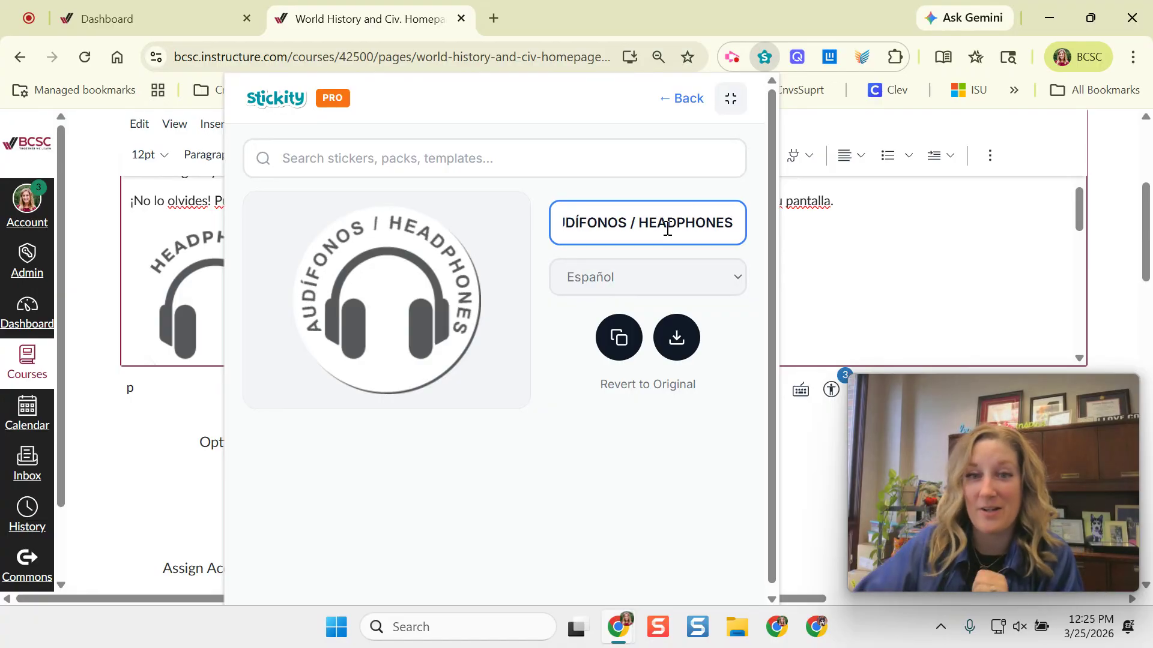
{"action": "left_click", "coordinate": [641, 223]}
{"action": "key", "text": "BackSpace"}
{"action": "key", "text": "BackSpace"}
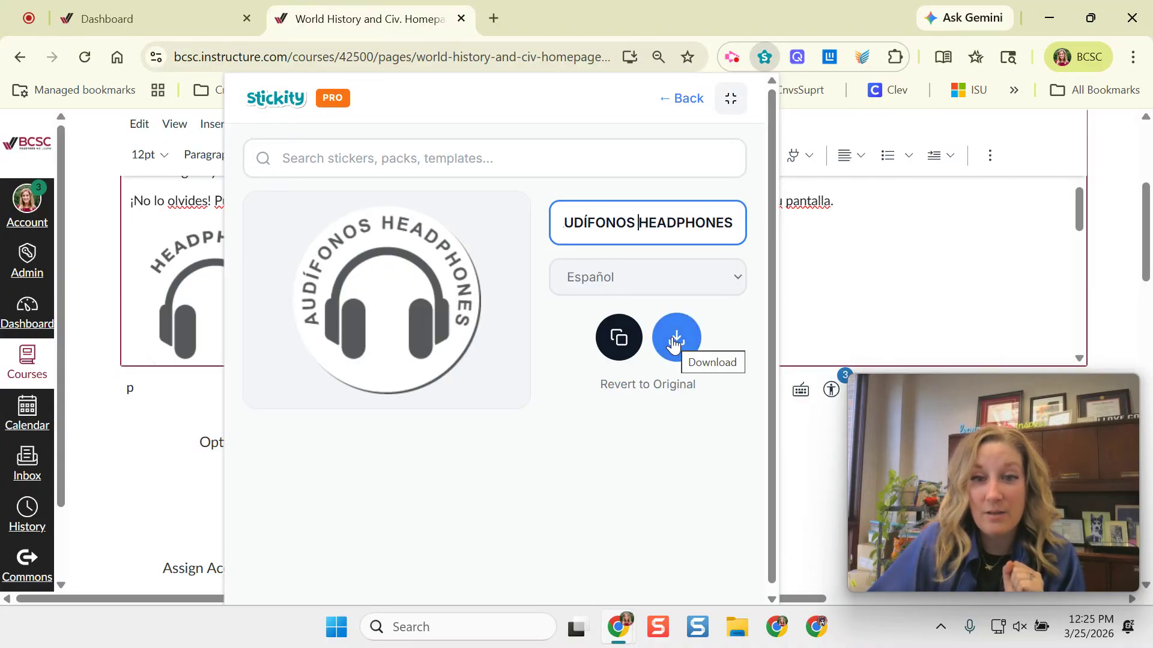
Copy the customized bilingual sticker and paste it beside the English Headphones sticker on the page.
{"action": "left_click", "coordinate": [624, 341]}
{"action": "left_click", "coordinate": [831, 281]}
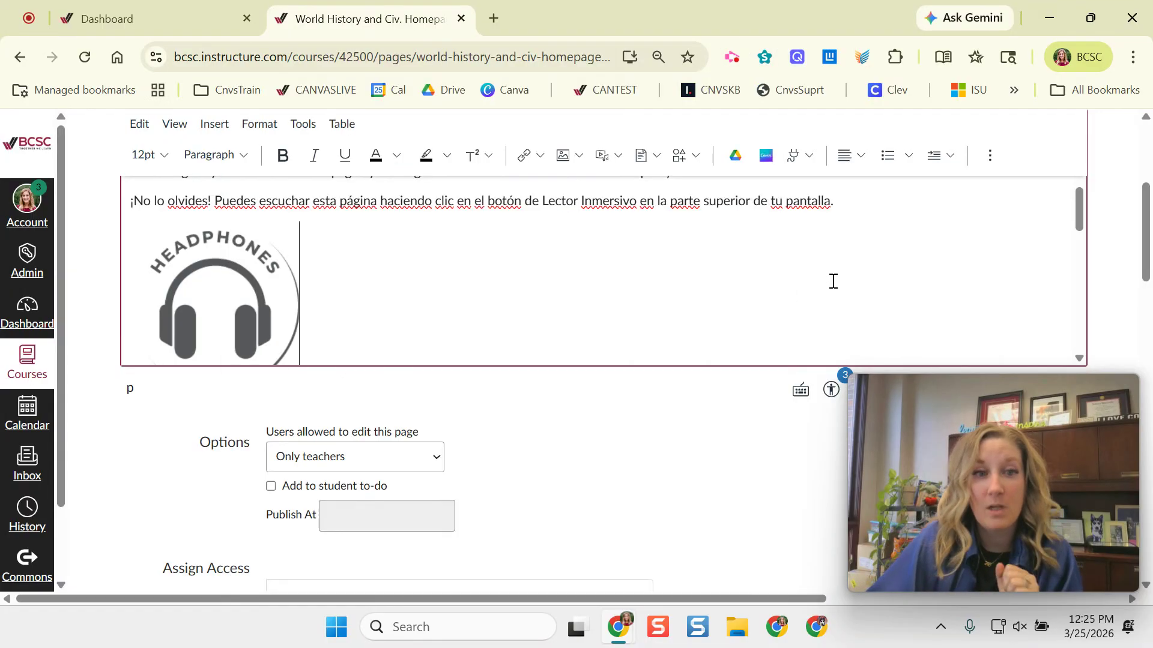
{"action": "key", "text": "ctrl+v"}
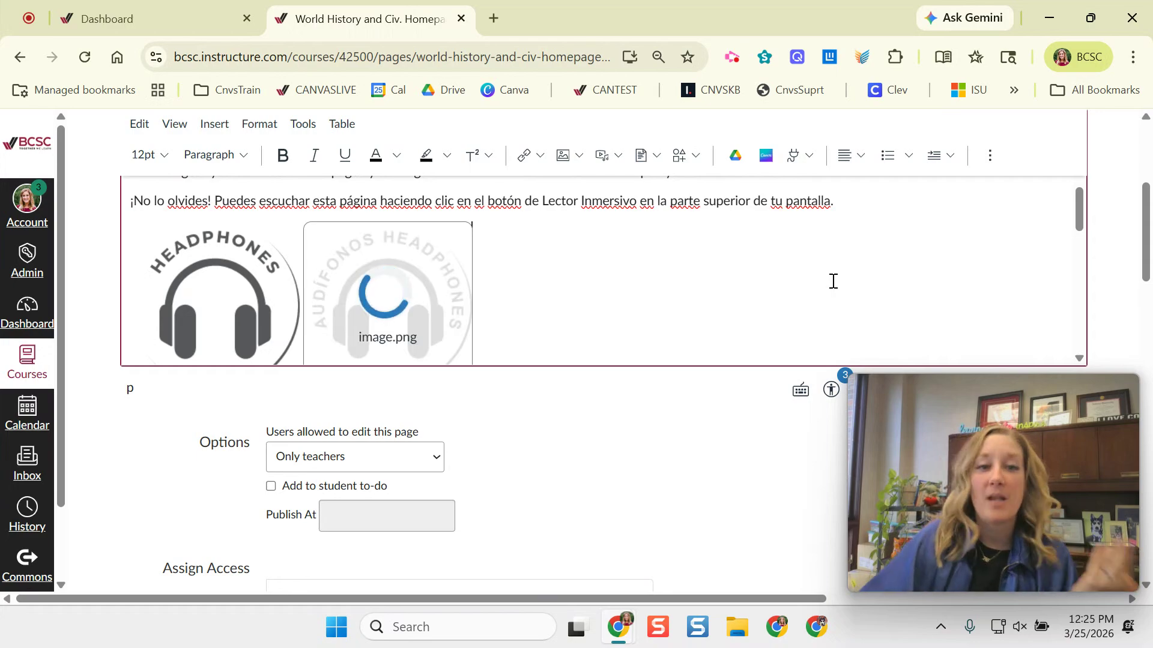